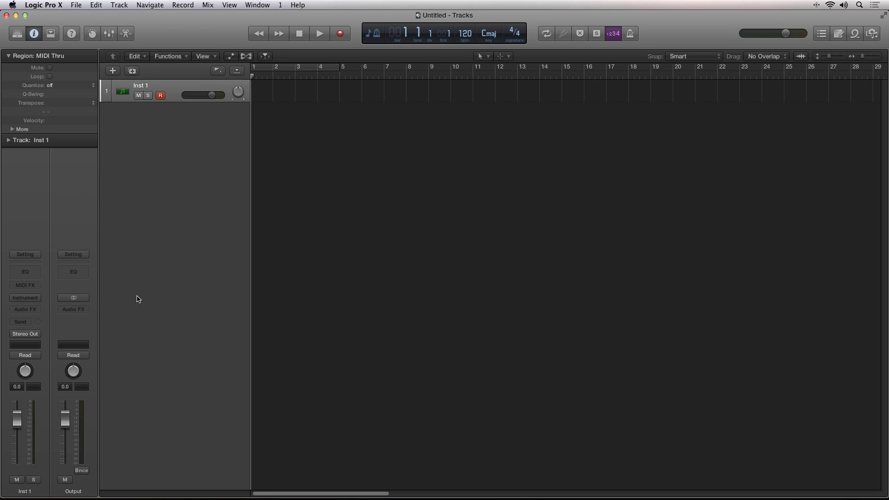
Step: Load Retro Synth (Stereo) on the Inst 1 track and move its window right
left_click(31, 300)
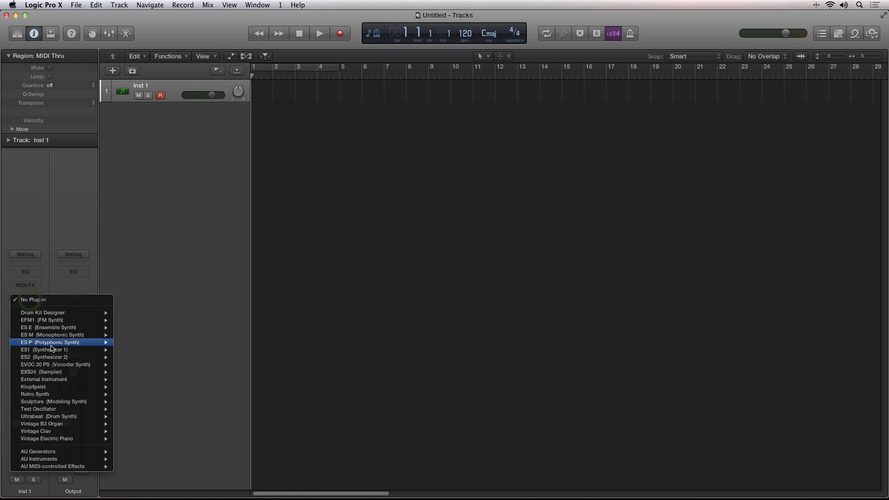
mouse_move(42, 394)
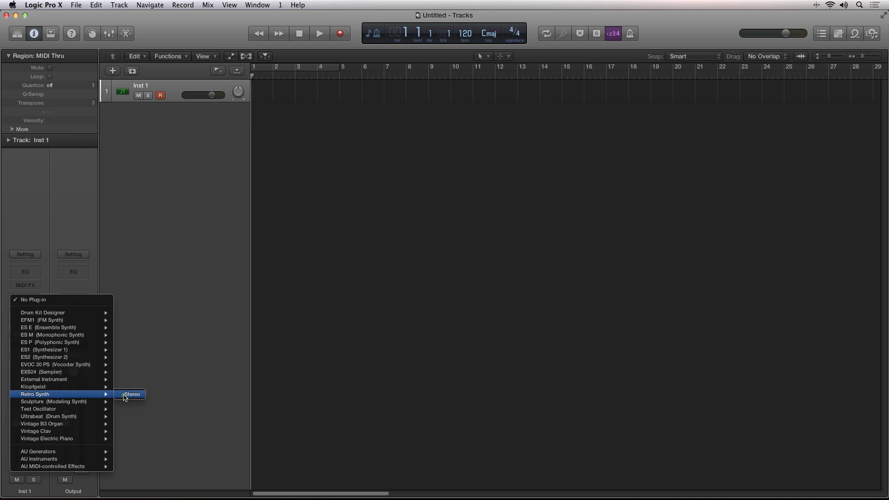
left_click(125, 394)
left_click_drag(223, 61, 484, 110)
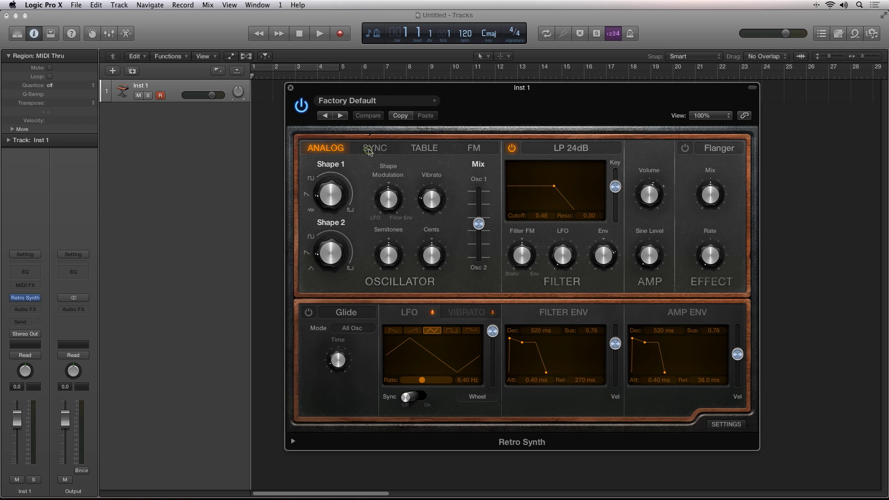
Step: Step the oscillator through the Sync, Table and FM engines, then show the Settings panel
left_click(368, 152)
left_click(424, 147)
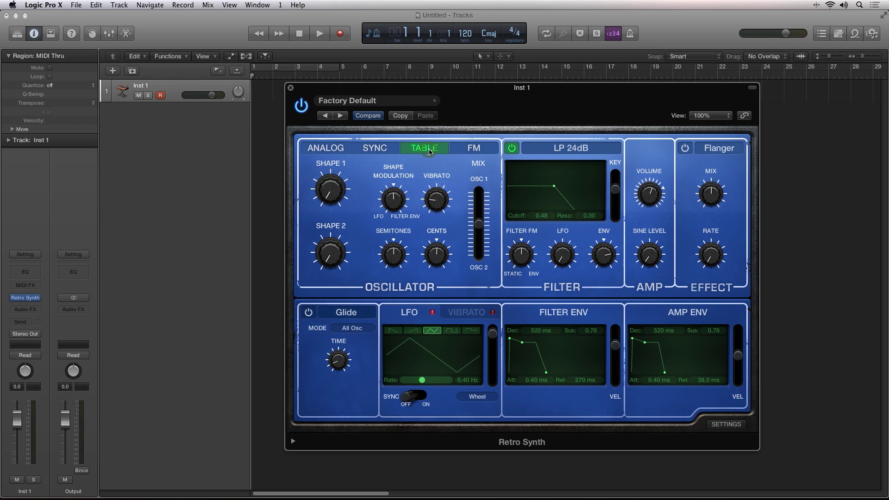
left_click(471, 149)
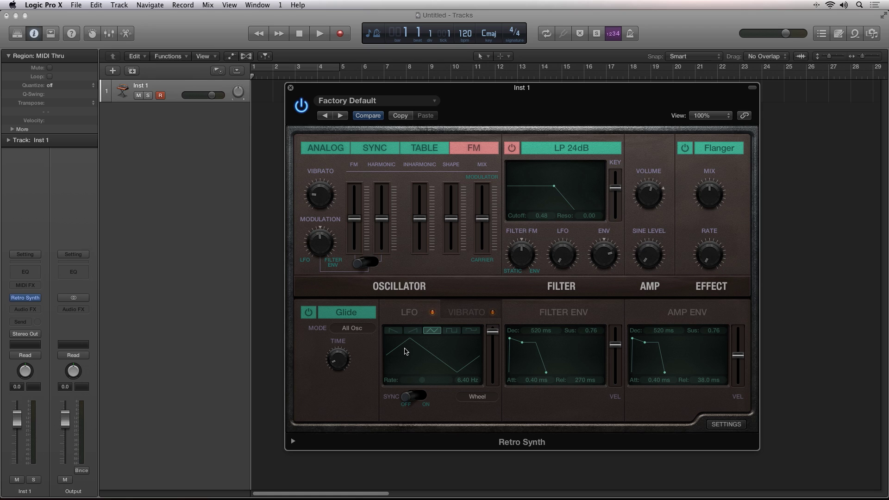
left_click(727, 425)
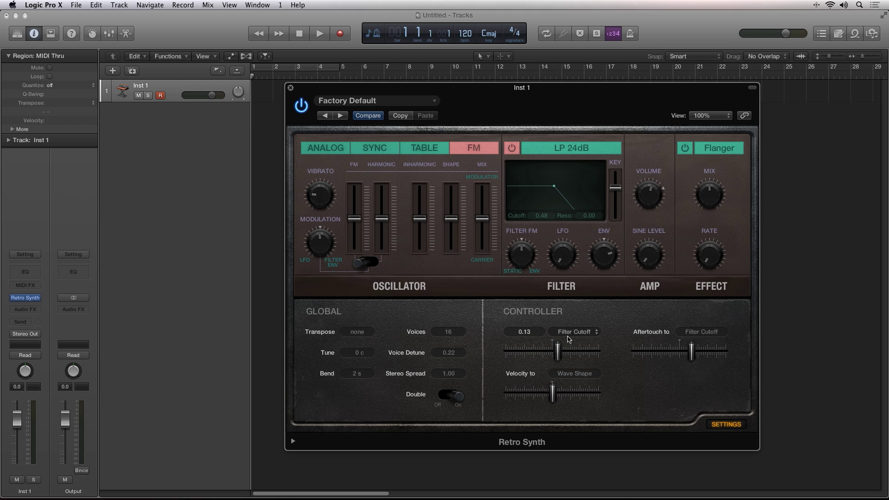
Step: Check the Mod Wheel targets without changes, nudge the window up-left, and select the Analog engine
left_click(574, 332)
left_click(597, 319)
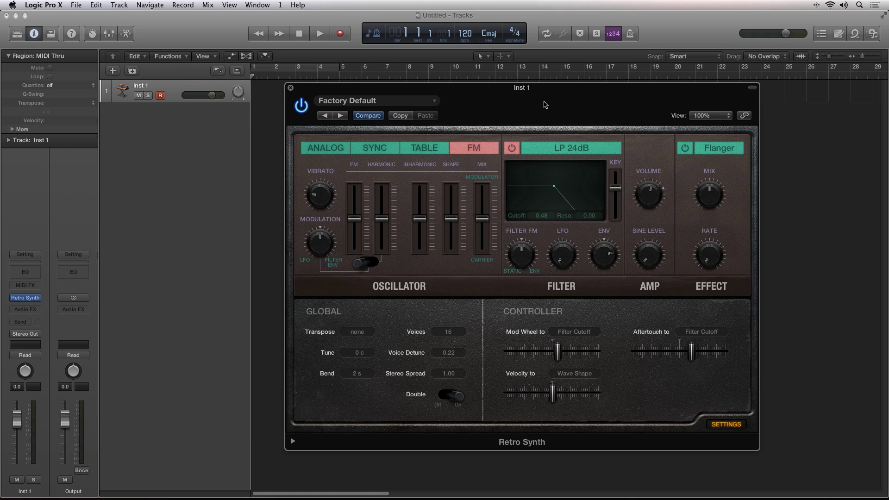
left_click_drag(530, 99, 494, 91)
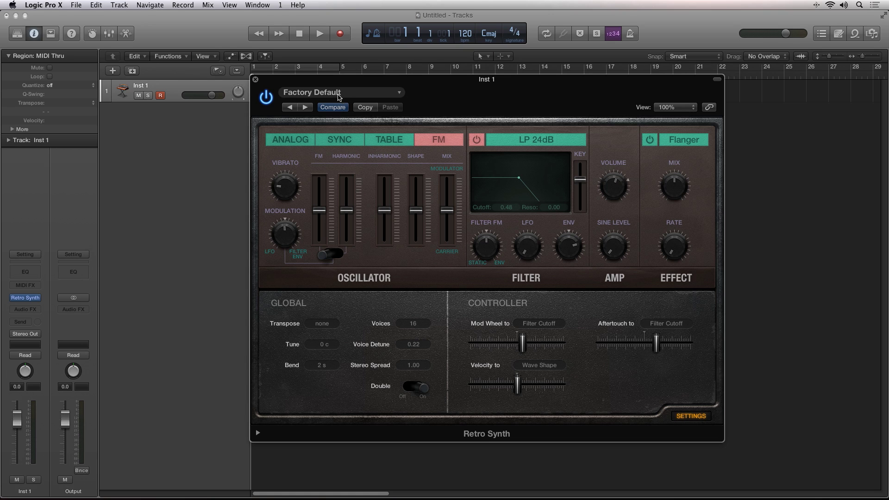
left_click(292, 139)
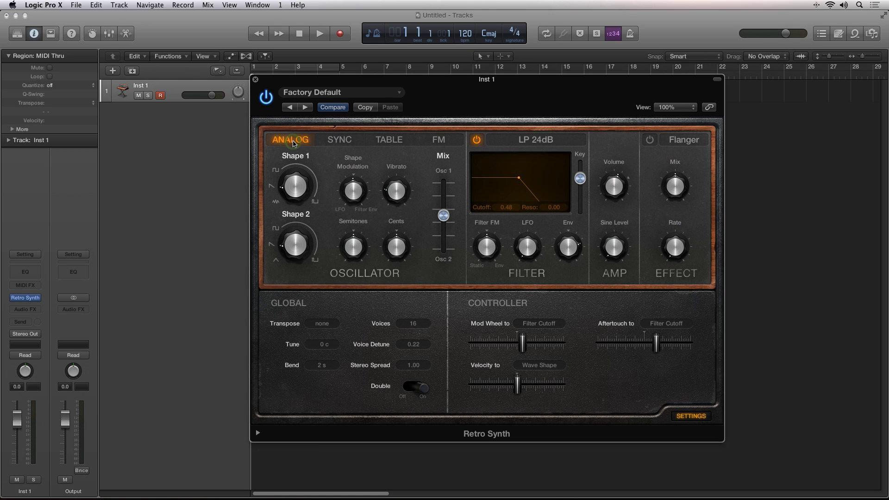
Step: Load the Synth Pads 'Dark Background' preset and raise its filter cutoff to 1.00
left_click(376, 94)
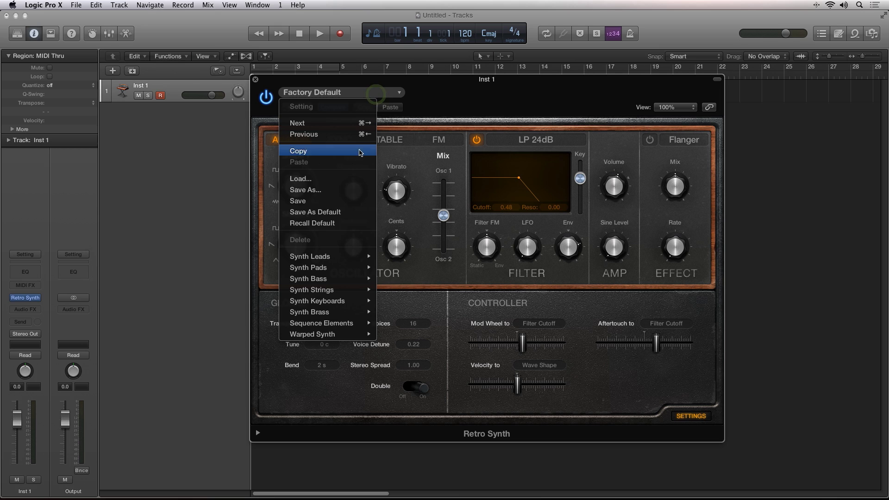
mouse_move(324, 267)
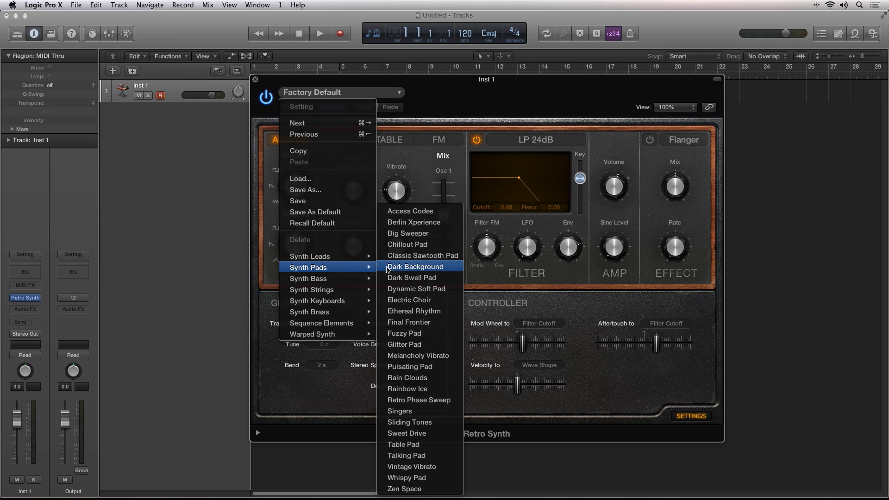
left_click(387, 269)
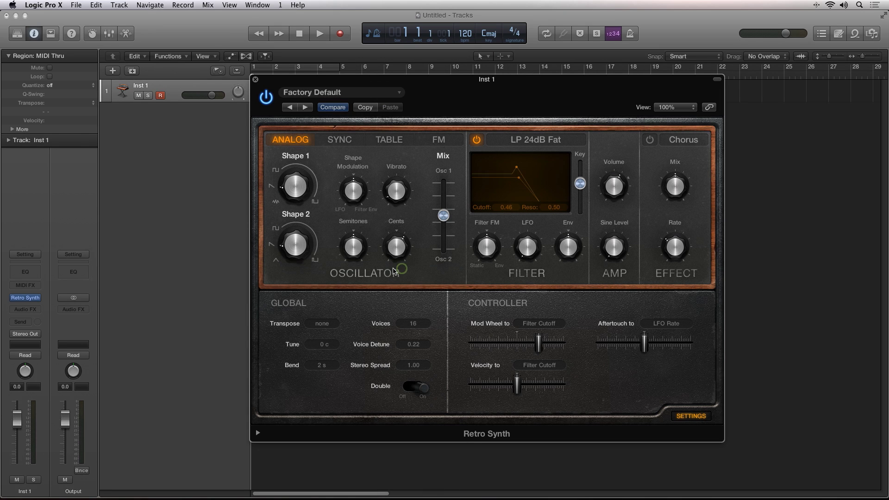
left_click(540, 103)
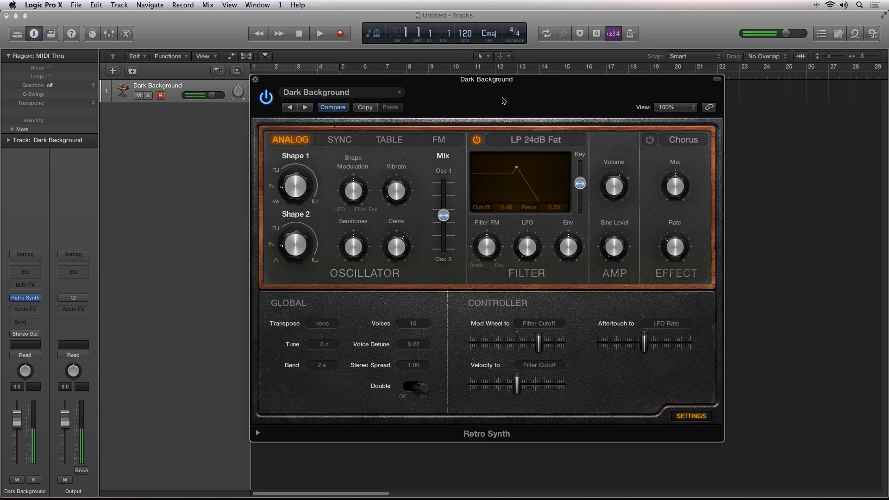
left_click_drag(432, 86, 502, 91)
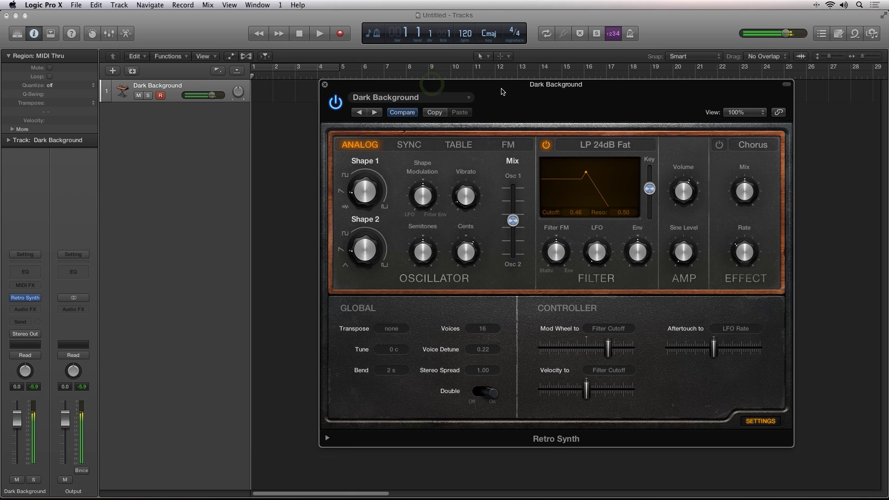
mouse_move(585, 174)
left_mouse_down()
mouse_move(624, 177)
mouse_move(571, 171)
mouse_move(637, 177)
left_mouse_up()
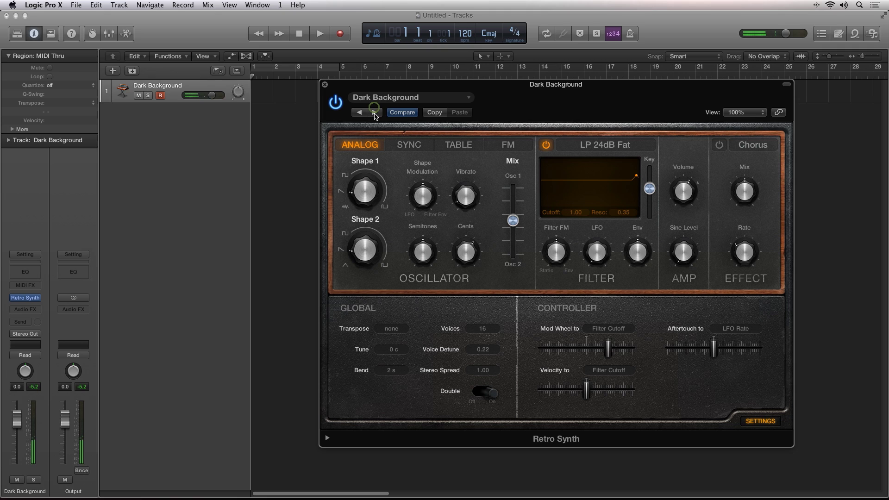
Step: Advance two presets, past Dark Swell Pad, to Dynamic Soft Pad
left_click(374, 111)
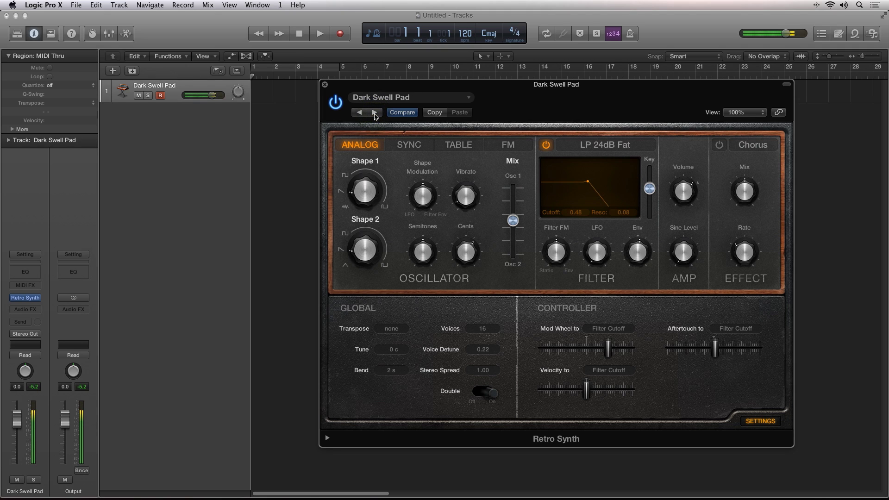
left_click(374, 112)
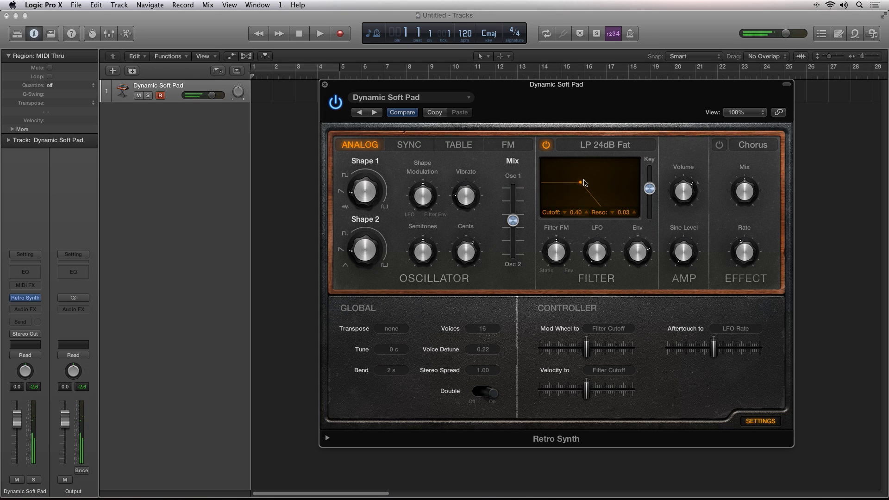
Step: Sweep the filter cutoff fully open, then down to 0.24 (resonance 0.23), and move the window left
left_click_drag(580, 182, 653, 189)
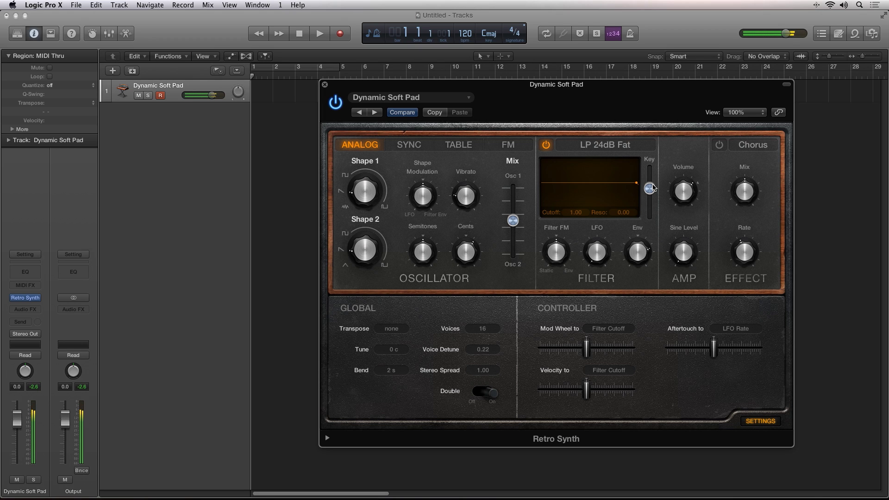
left_click_drag(637, 183, 568, 178)
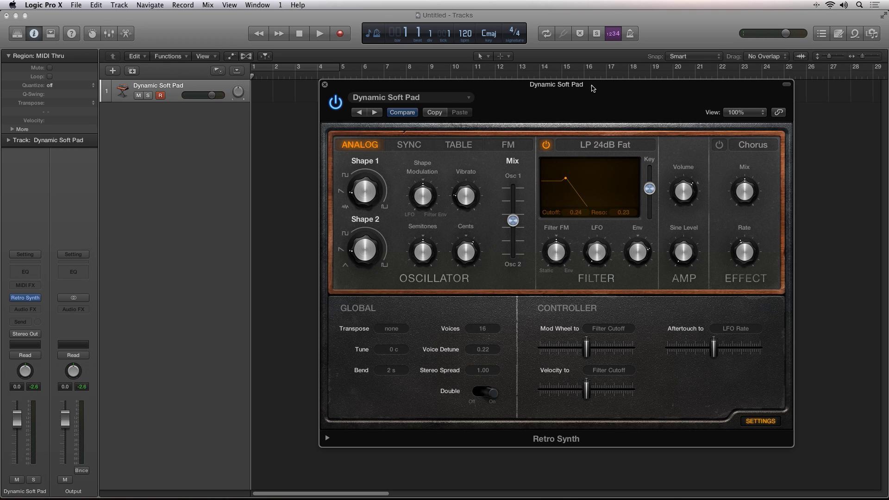
left_click_drag(593, 87, 538, 103)
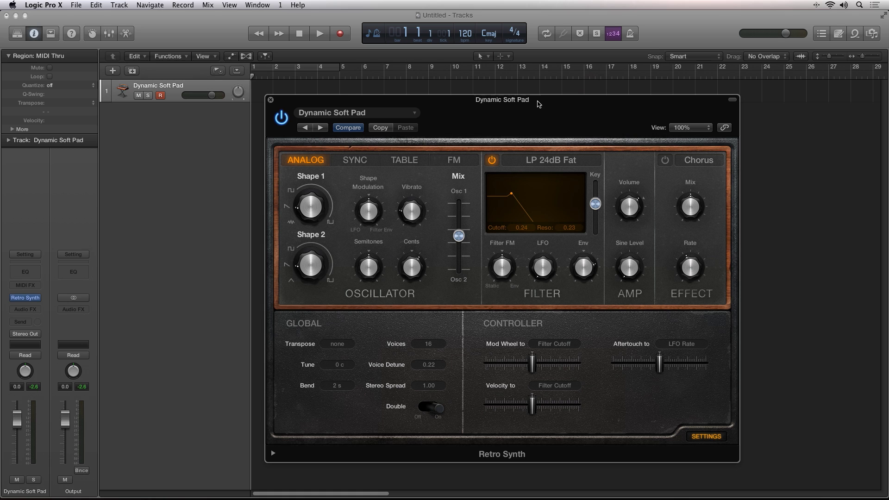